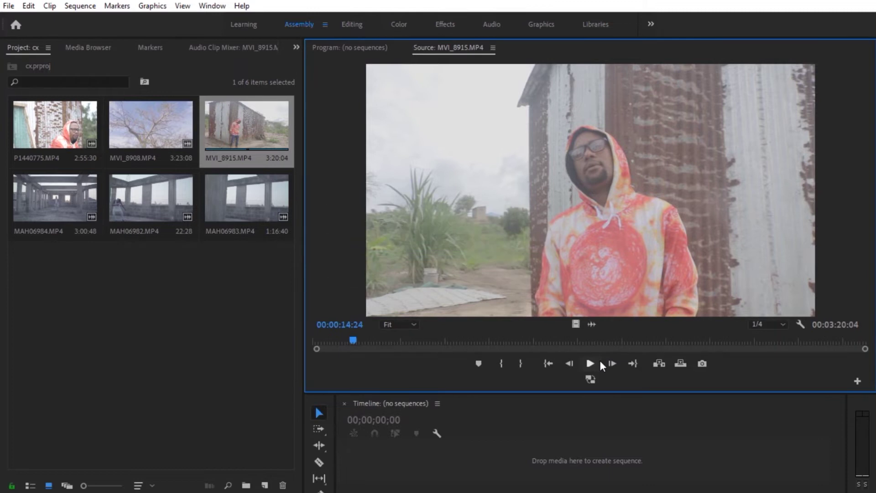
- Play the MVI_8915.MP4 source clip, replaying it from about 00:00:16:10, to examine its camera shake
click(595, 361)
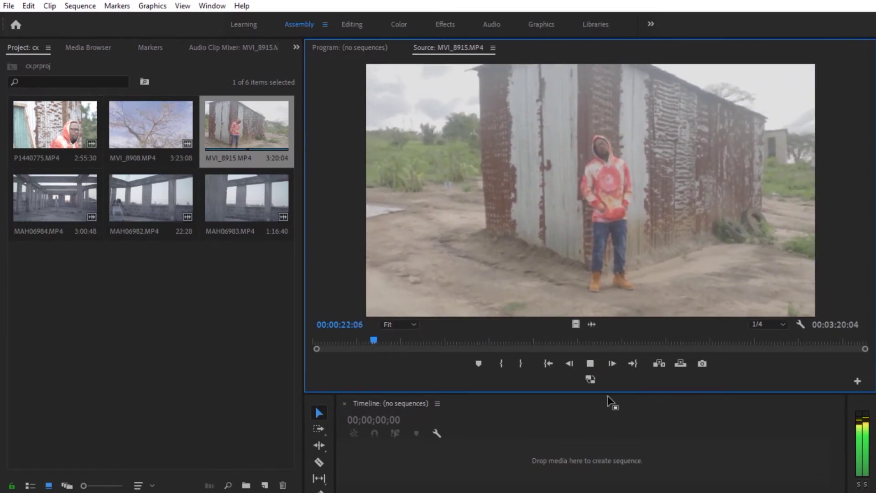
drag(374, 340, 357, 341)
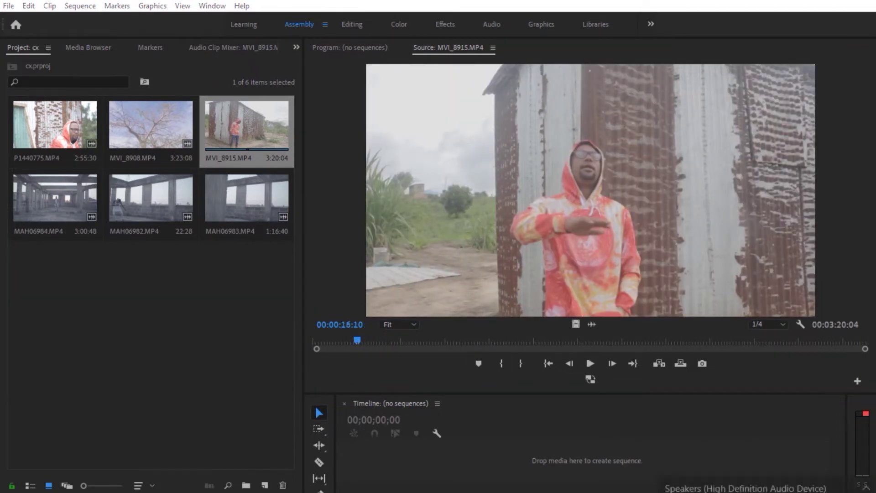
click(587, 366)
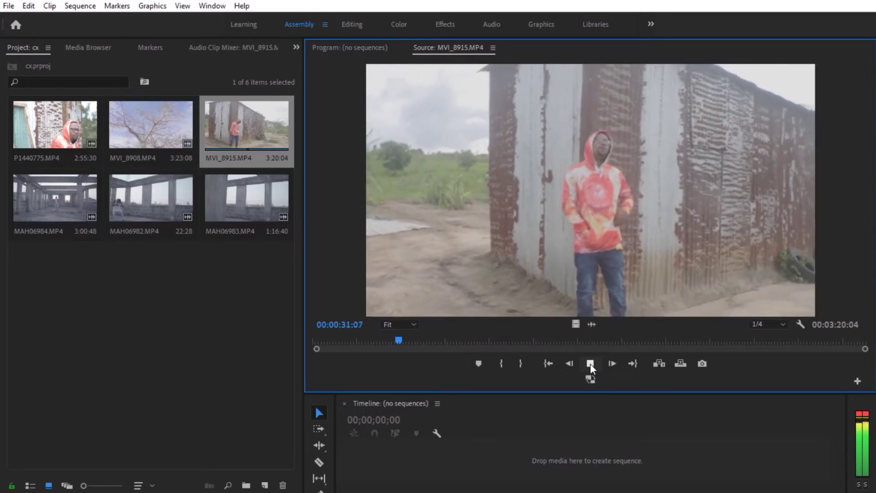
click(590, 363)
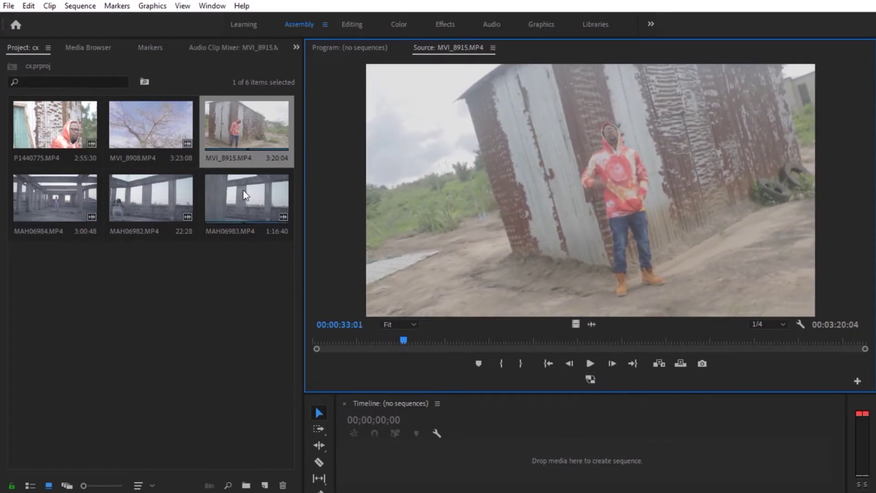
- Open MAH06984.MP4 in the Source monitor and preview it from its beginning
double_click(54, 196)
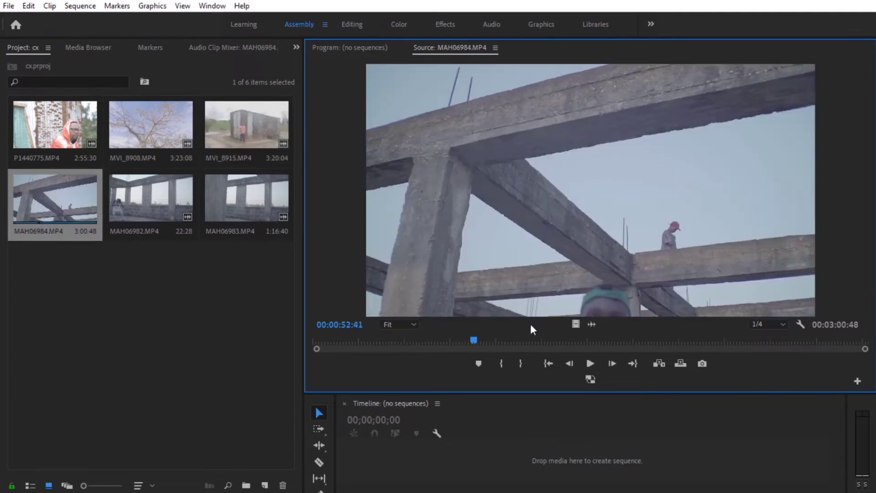
key(Home)
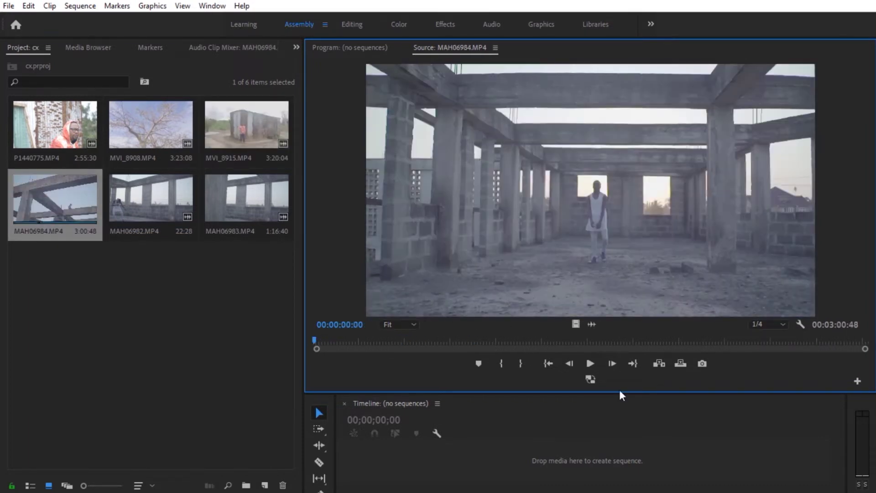
click(587, 364)
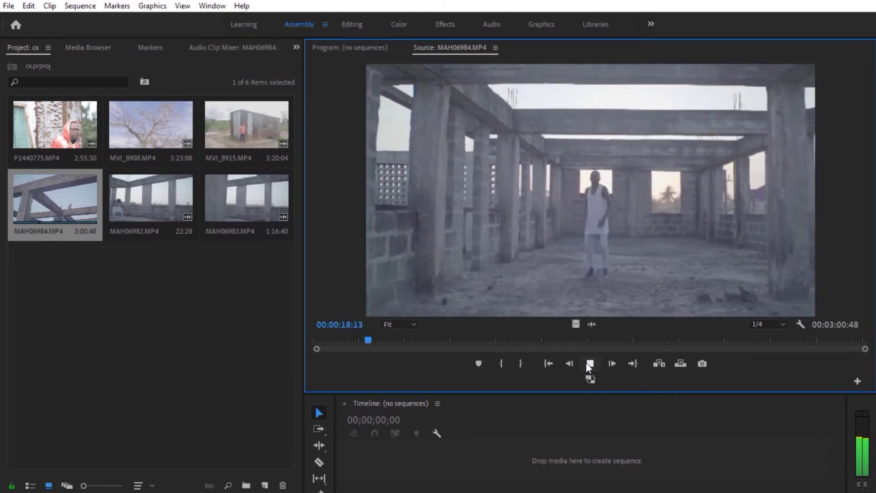
click(590, 364)
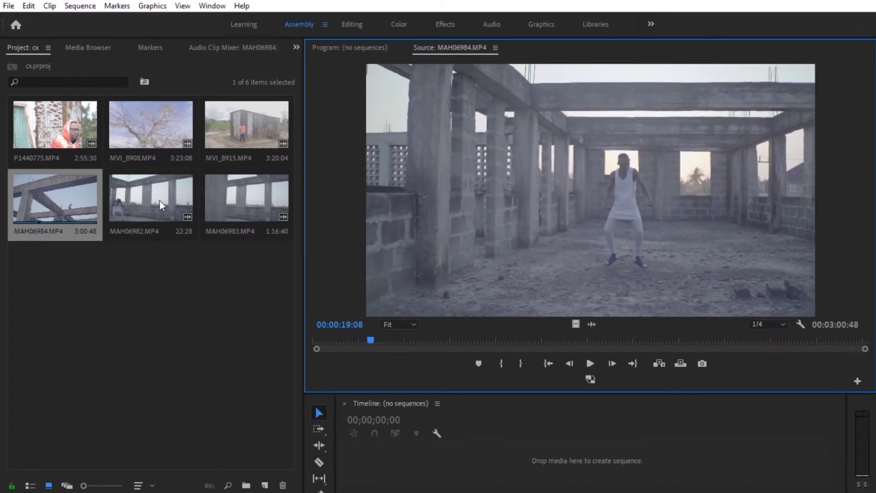
- Open MAH06982.MP4 in the Source monitor, play it from the beginning and skim through the rest
double_click(159, 199)
click(317, 341)
click(589, 363)
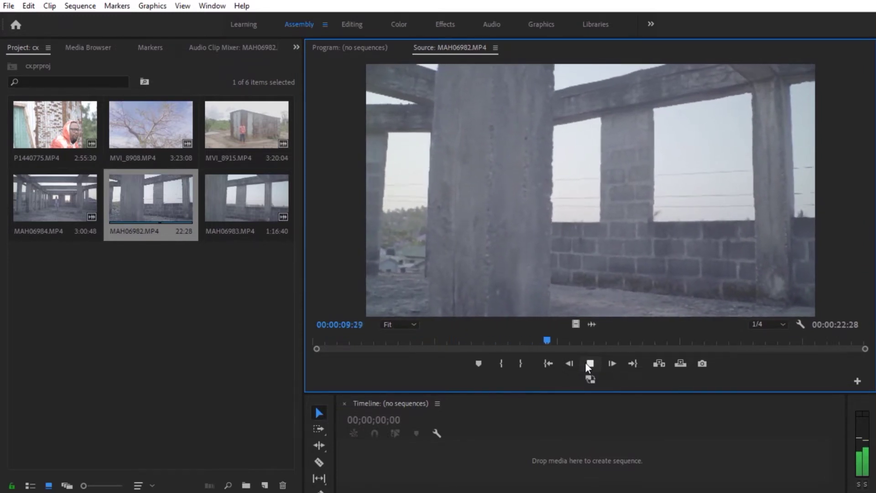
drag(609, 343, 787, 346)
- Open MAH06983.MP4 in the Source monitor and preview its footage from an early point in the clip
double_click(251, 212)
mouse_move(363, 338)
mouse_down()
mouse_move(336, 341)
mouse_move(396, 336)
mouse_move(375, 340)
mouse_up()
click(595, 366)
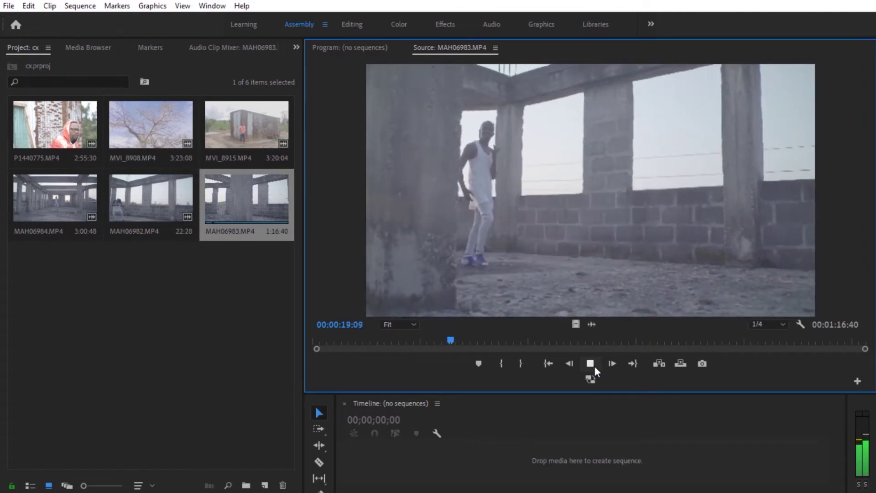
click(591, 364)
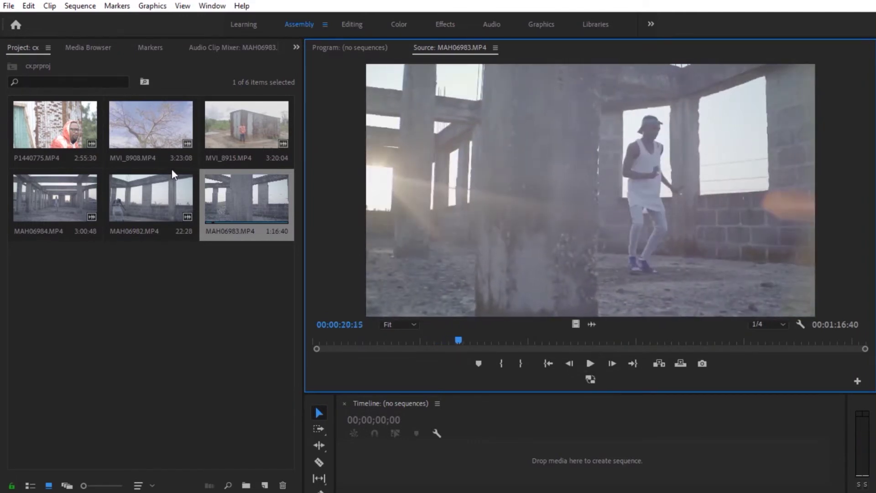
- Reopen MVI_8915.MP4 in the Source monitor and play through it to look for a shaky section
double_click(248, 115)
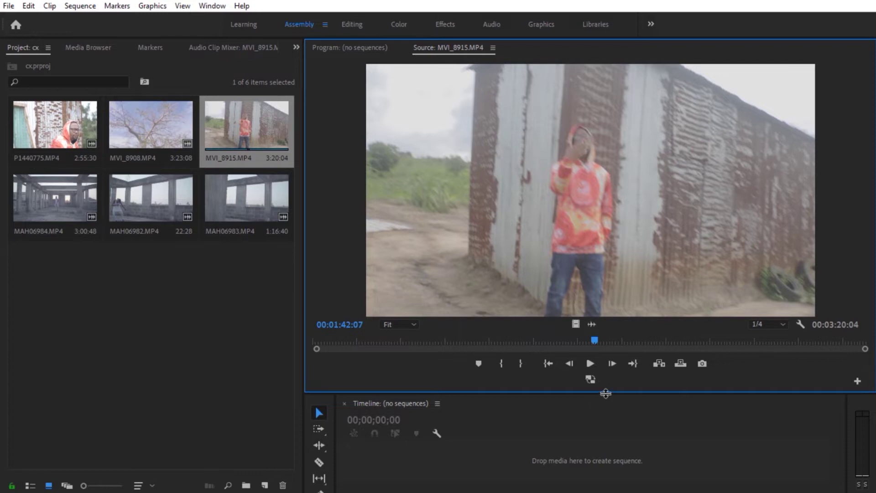
click(589, 363)
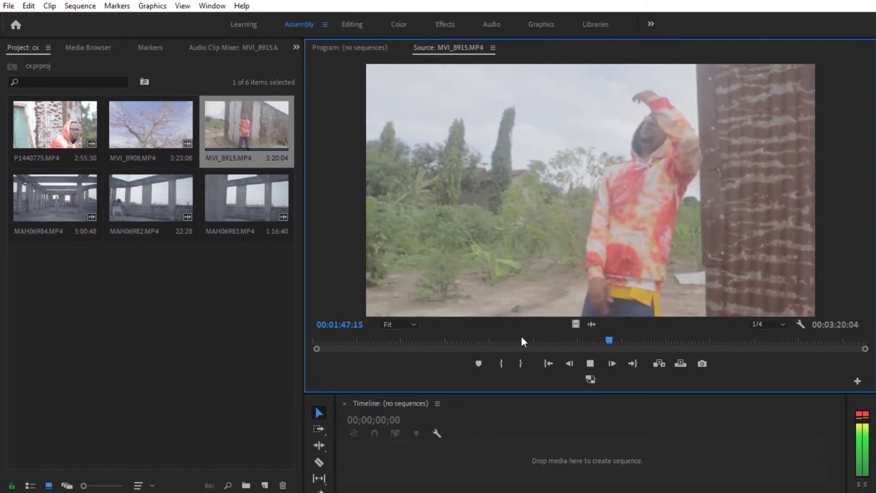
click(519, 339)
- Mark a 13:08 section of MVI_8915.MP4 ending at 00:01:45:04 and create a sequence from it in the Editing workspace
drag(473, 392, 483, 344)
click(502, 315)
mouse_move(518, 292)
mouse_down()
mouse_move(607, 284)
mouse_move(505, 293)
mouse_move(592, 281)
mouse_move(599, 281)
mouse_move(570, 291)
mouse_move(605, 289)
mouse_up()
click(509, 315)
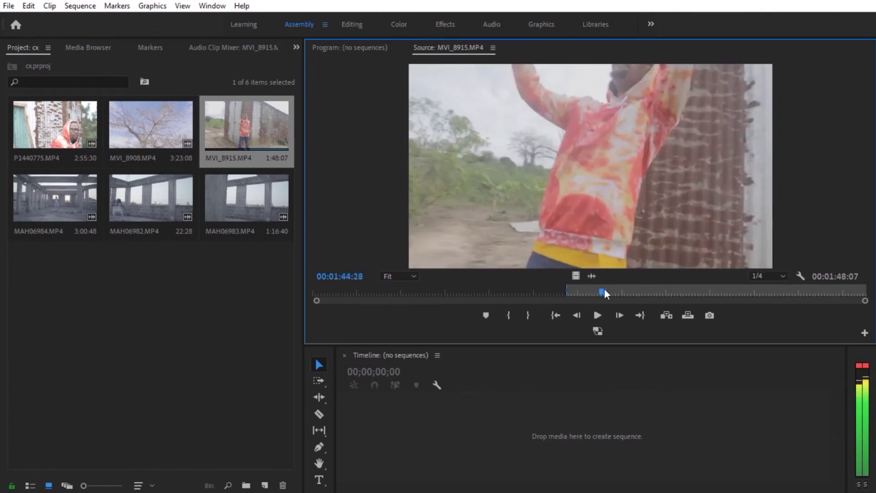
click(527, 315)
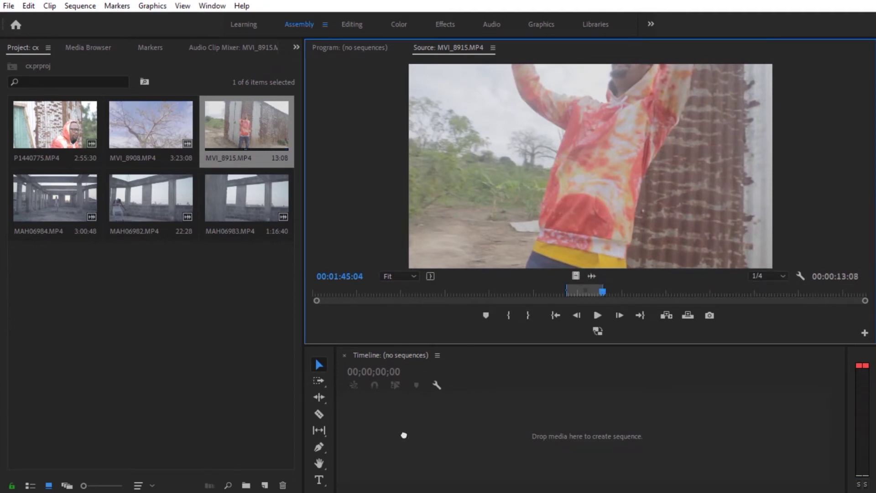
drag(404, 435, 404, 434)
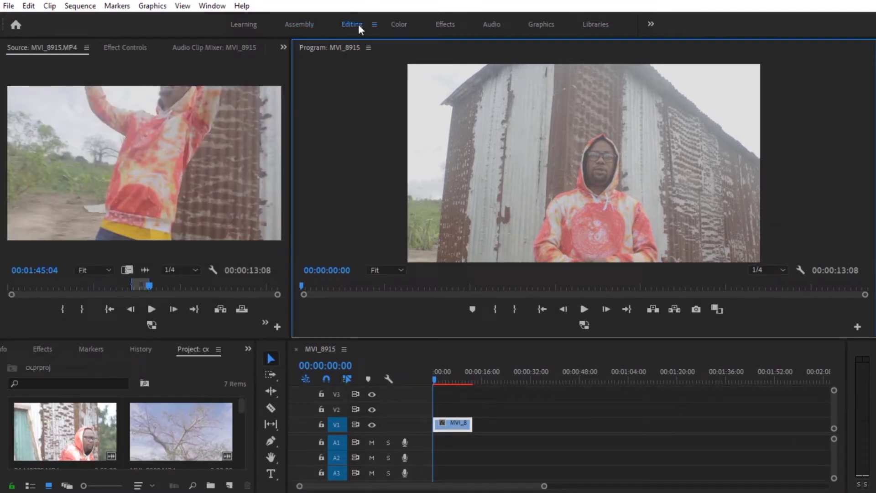
- Search the effects for "warp" and apply Warp Stabilizer to the MVI_8915 clip on track V1
click(37, 352)
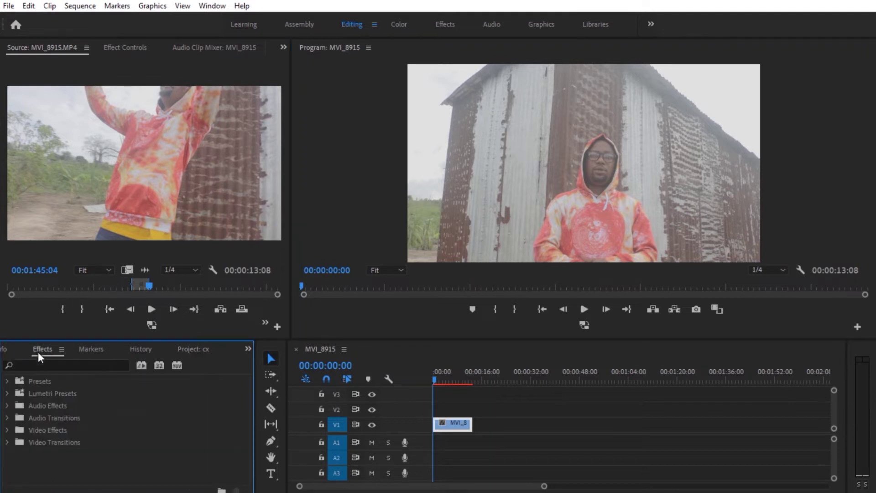
click(80, 362)
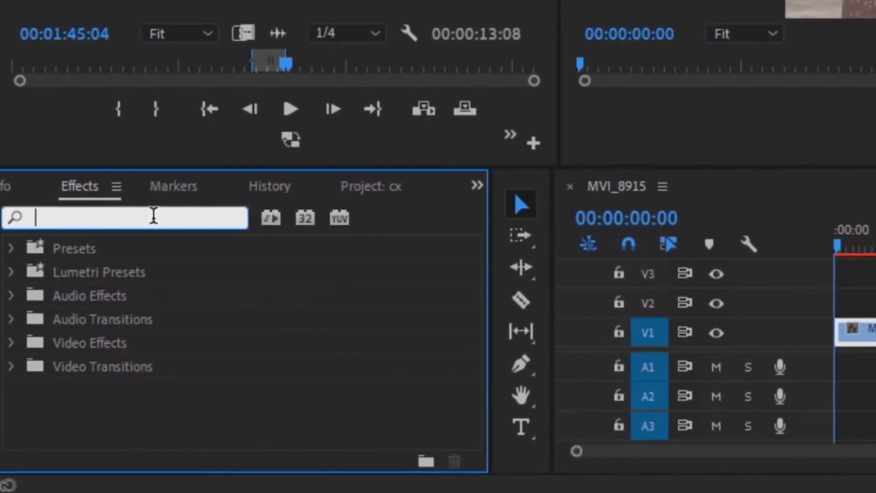
text(w)
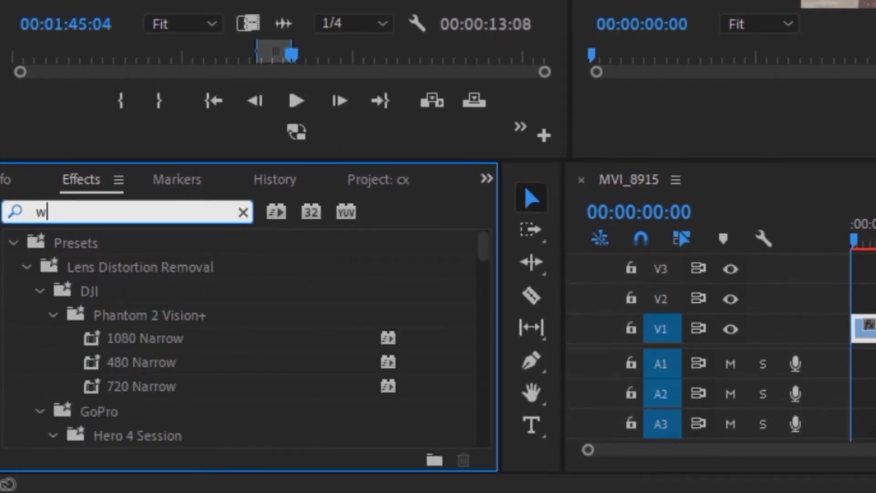
text(arp)
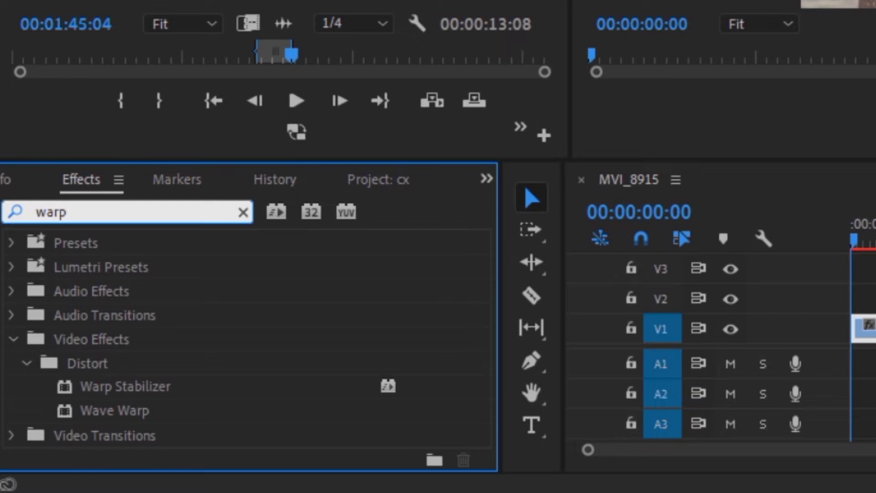
click(134, 395)
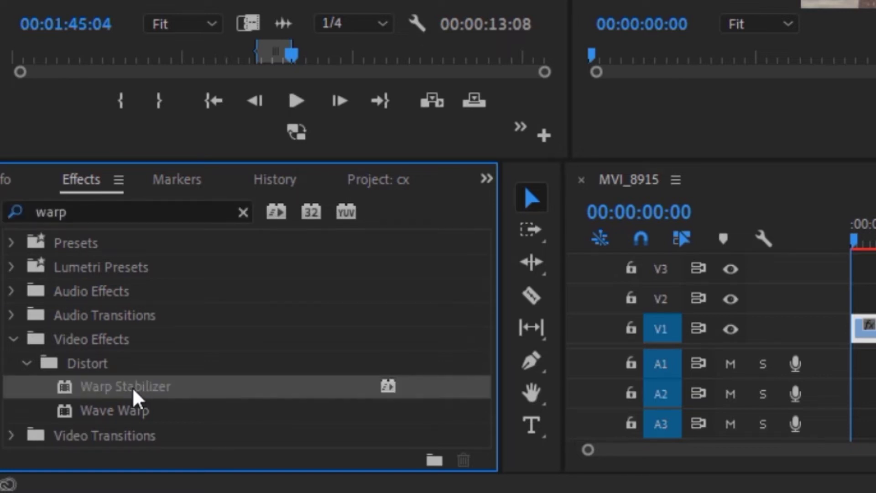
drag(227, 365, 779, 337)
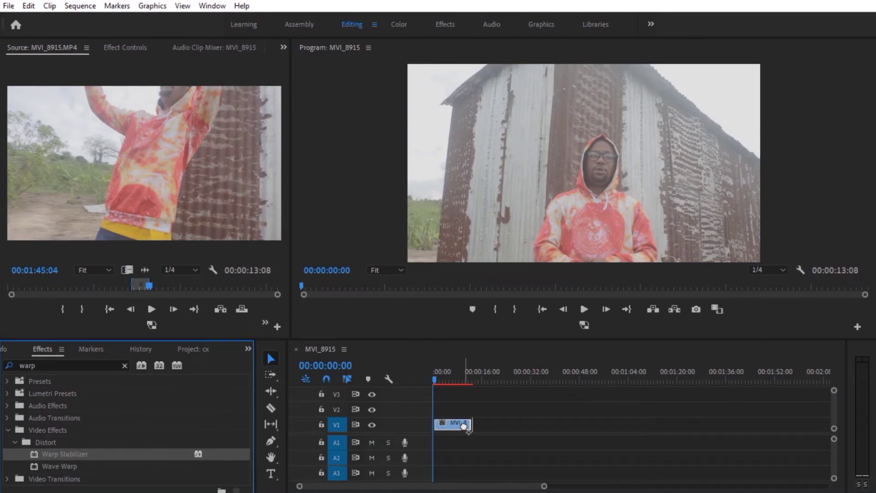
drag(464, 426, 465, 429)
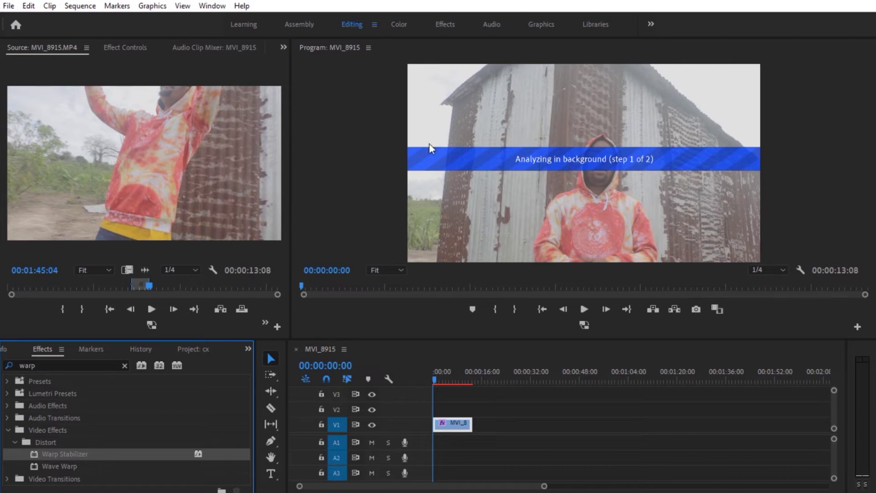
- Open the clip's effect controls and examine the Warp Stabilizer's stabilization and border settings during the analysis
click(117, 46)
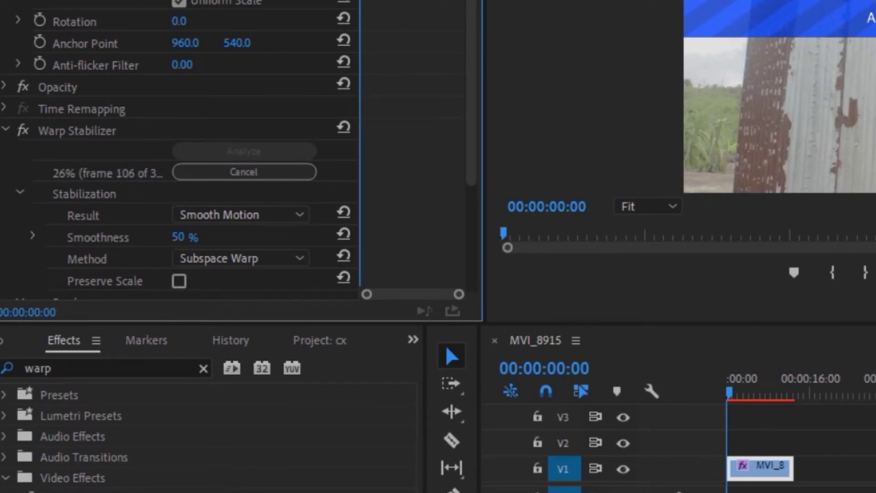
scroll(182, 151, down, 5)
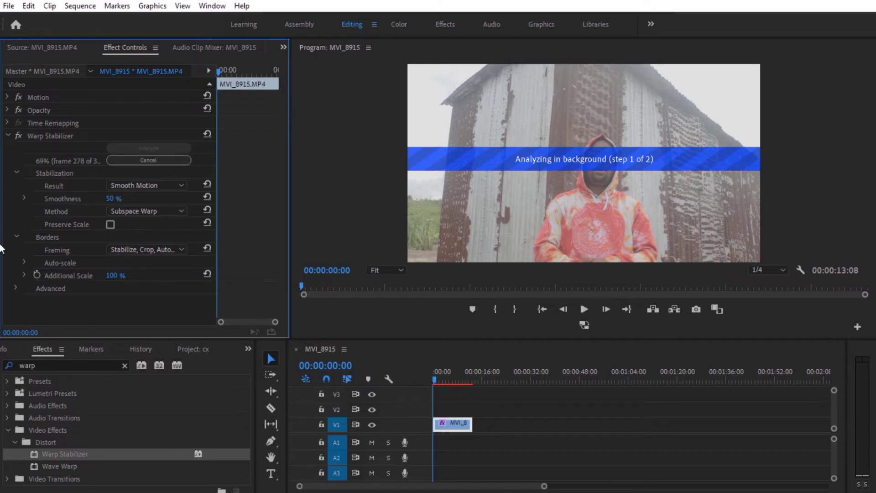
drag(544, 488, 499, 484)
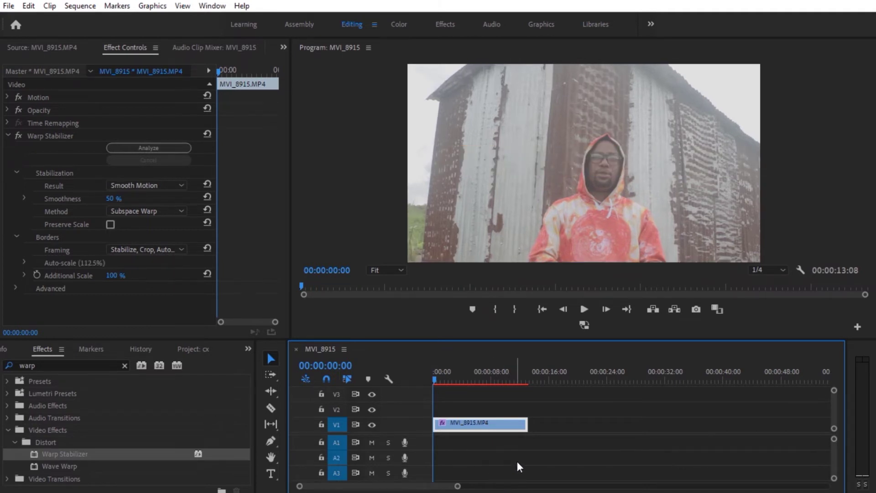
- Disable Warp Stabilizer on the clip and play the sequence in an enlarged Program monitor to review the original footage
click(19, 135)
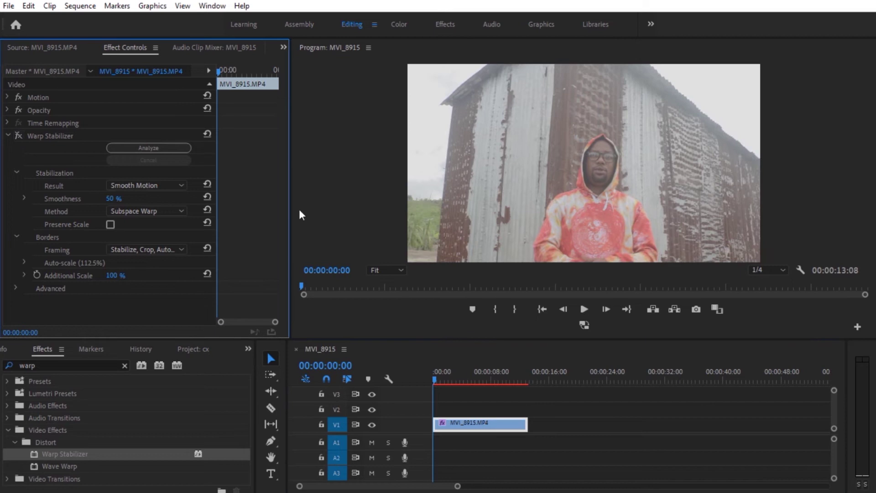
click(584, 309)
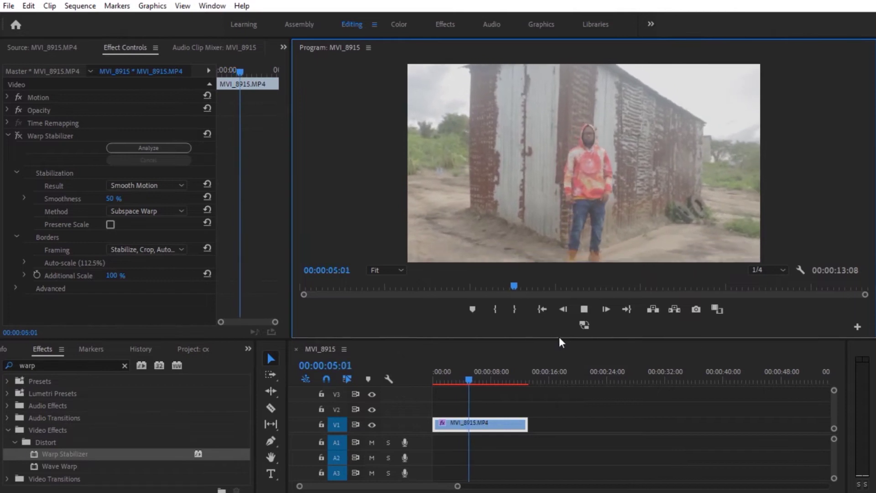
drag(560, 341, 560, 390)
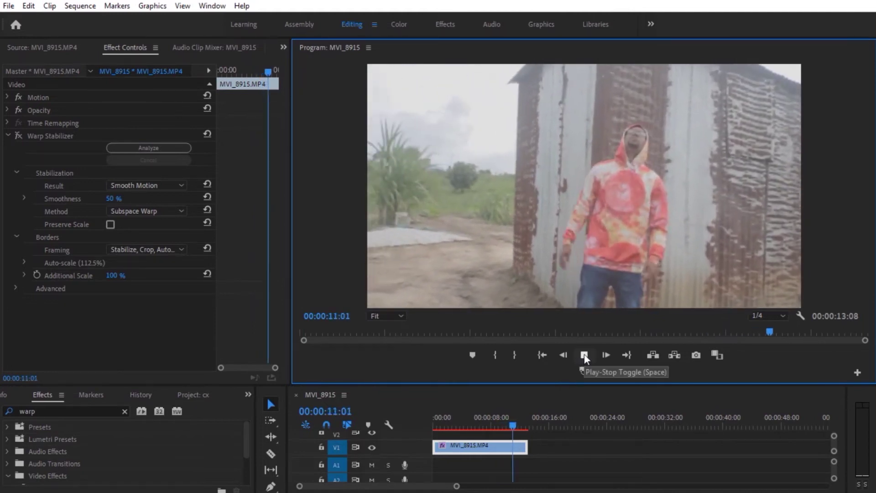
click(584, 354)
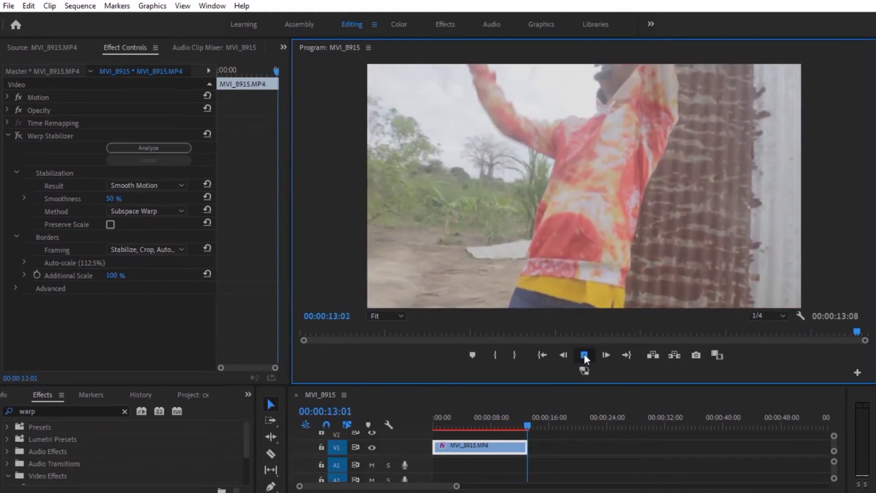
- Return to the sequence start, re-enable Warp Stabilizer and play the stabilized clip for comparison
drag(495, 423, 441, 423)
key(Home)
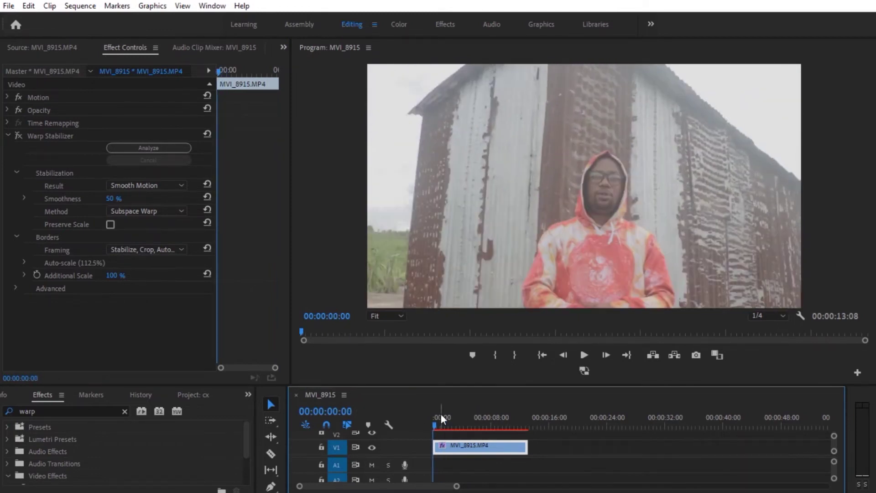
click(18, 137)
click(584, 356)
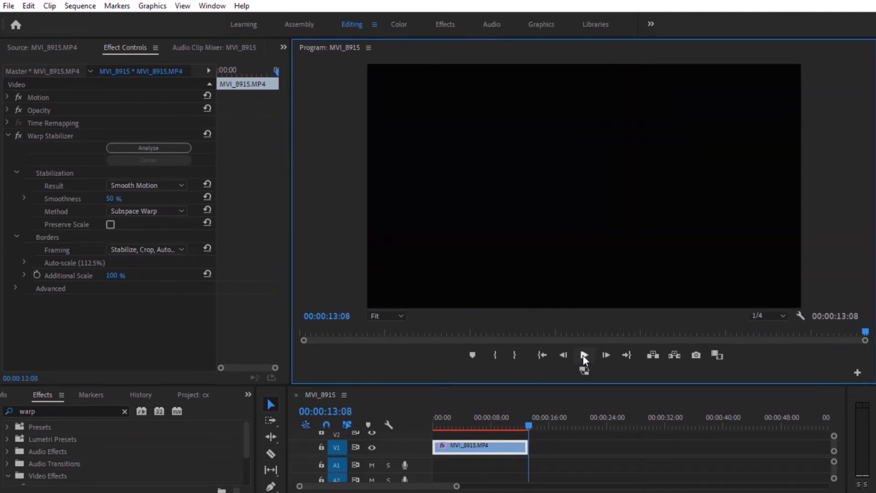
- Display the media clips of project cx and enlarge the area showing them
click(249, 394)
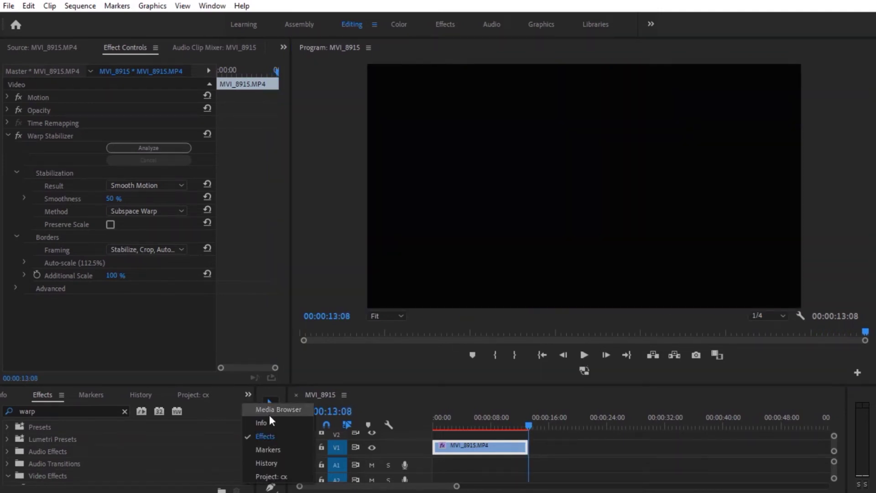
click(274, 477)
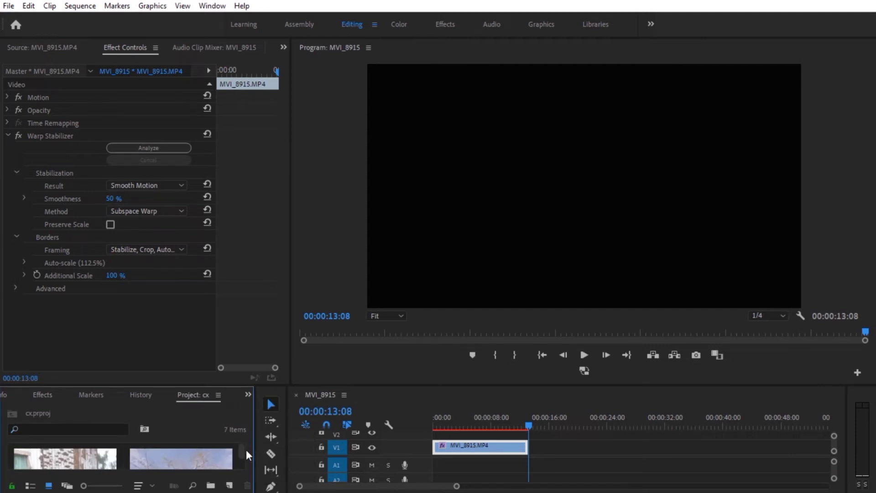
drag(243, 385, 241, 284)
mouse_move(245, 354)
mouse_down()
mouse_move(237, 385)
mouse_move(237, 348)
mouse_up()
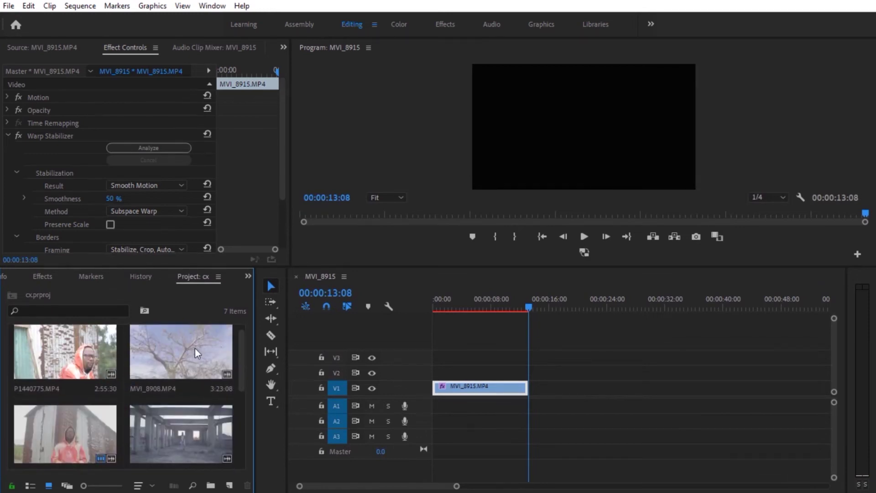
- Open MVI_8908.MP4 in the Source monitor and mark its In point at 00:00:26:05 and Out point at 00:00:43:04
double_click(195, 347)
mouse_move(40, 214)
mouse_down()
mouse_move(52, 212)
mouse_move(44, 214)
mouse_up()
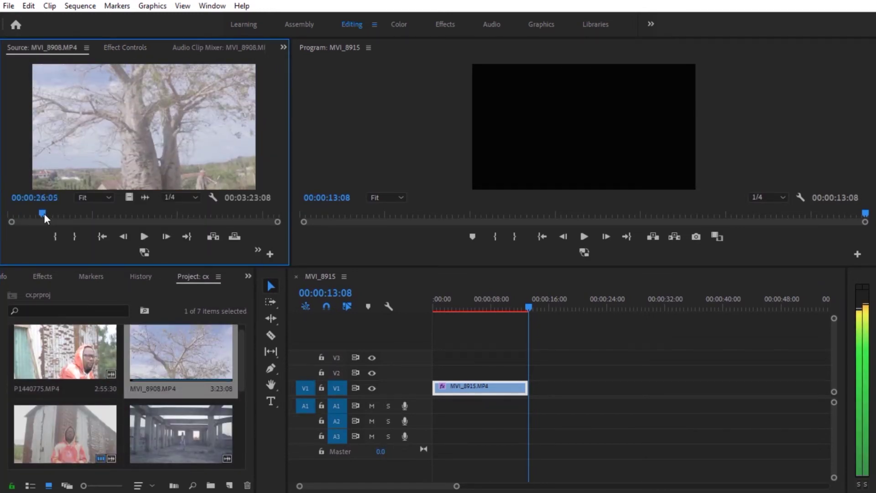
click(57, 238)
drag(42, 215, 65, 218)
click(82, 237)
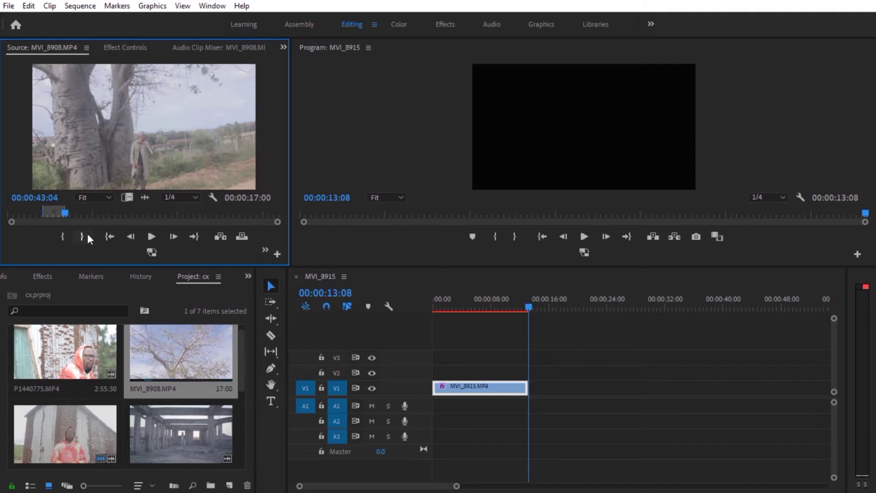
- Place the marked MVI_8908 range on track V2 right after the first clip and extend its end to about 00:00:39:08
drag(128, 197, 532, 377)
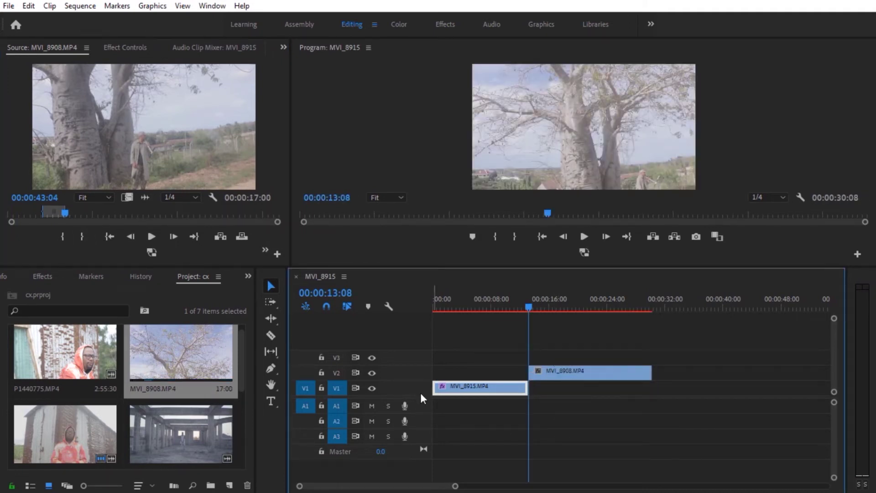
drag(420, 398, 421, 413)
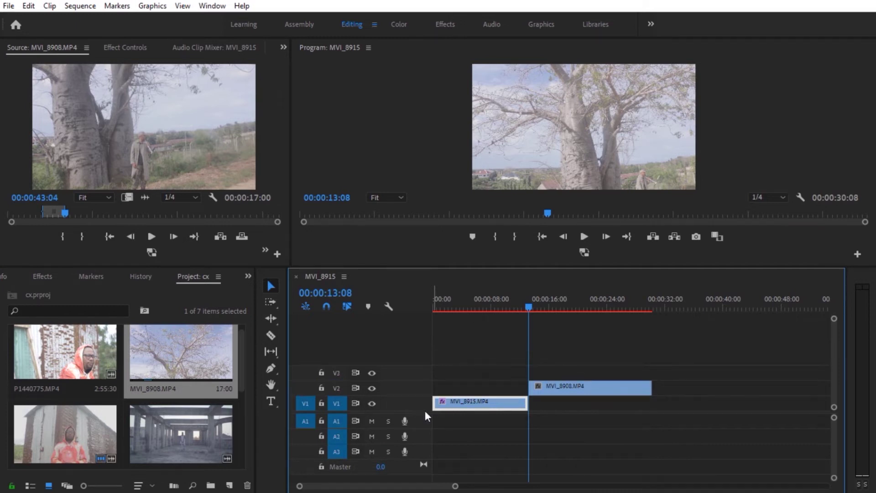
drag(649, 389, 711, 390)
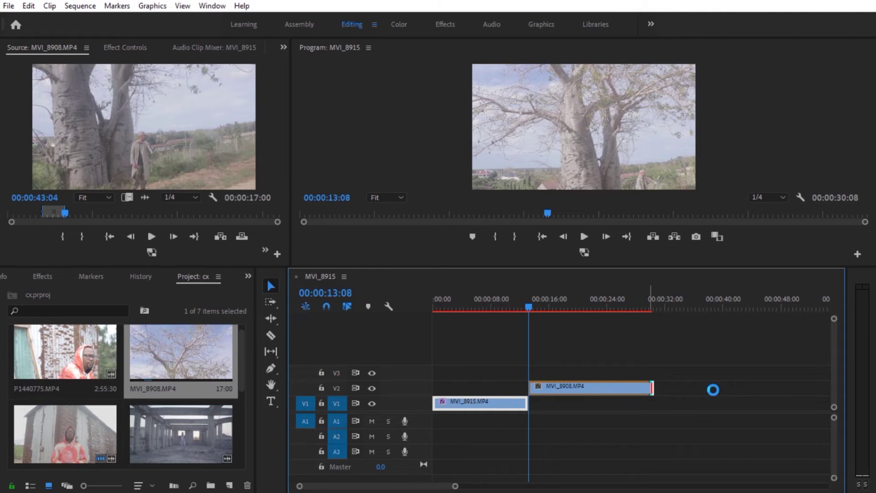
drag(714, 390, 712, 388)
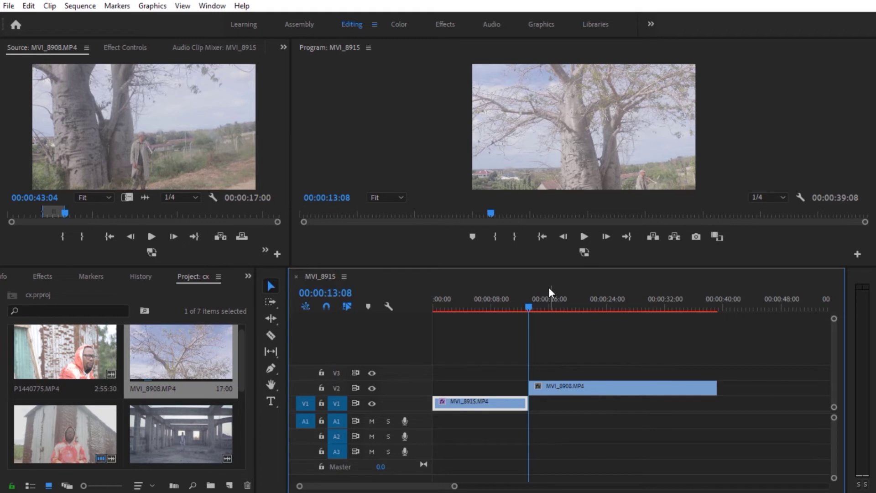
- Play the unstabilized MVI_8908 clip from its start in an enlarged Program monitor, stopping at about 00:00:24:09
click(531, 306)
mouse_move(532, 305)
mouse_down()
mouse_move(656, 300)
mouse_move(530, 310)
mouse_up()
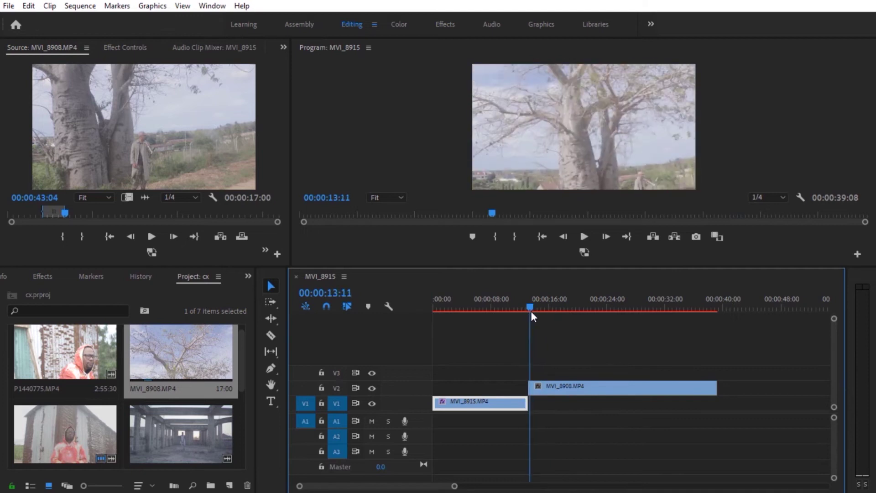
click(584, 236)
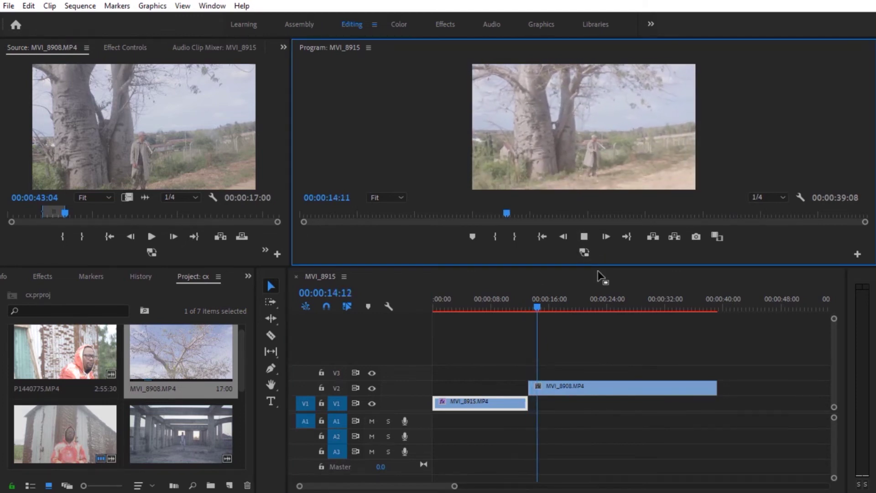
drag(599, 267, 611, 359)
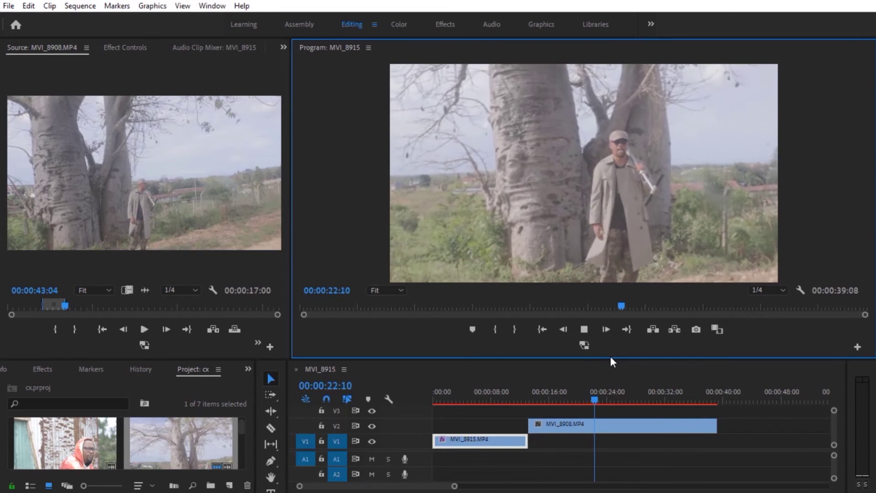
drag(543, 392, 535, 393)
click(587, 330)
click(588, 330)
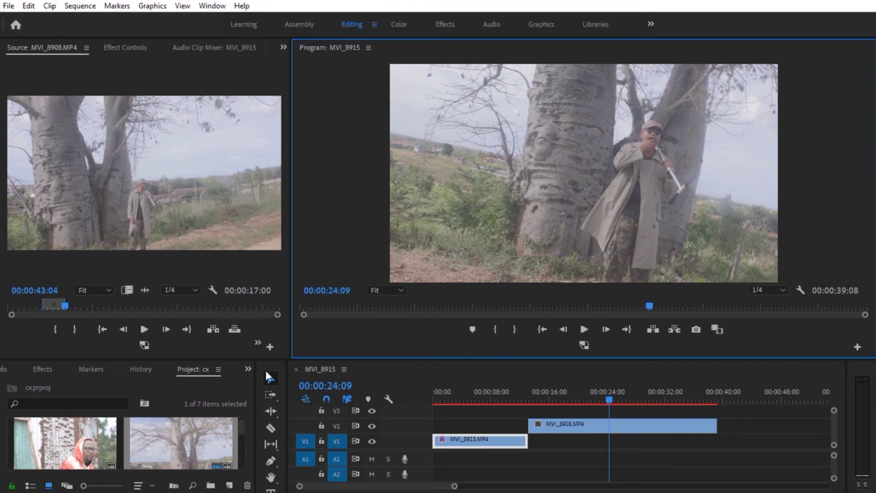
- Find Warp Stabilizer by searching the effects for "warp", apply it to the MVI_8908 clip and show the clip's effect controls
click(248, 369)
click(265, 411)
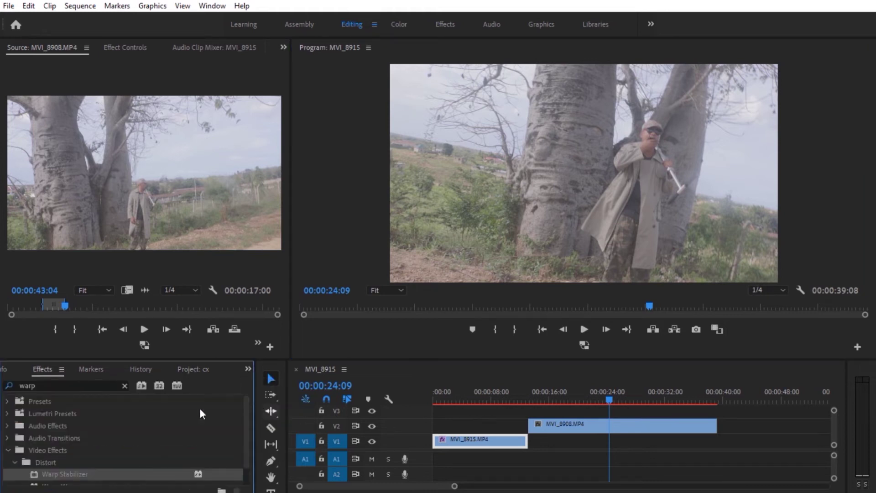
click(125, 386)
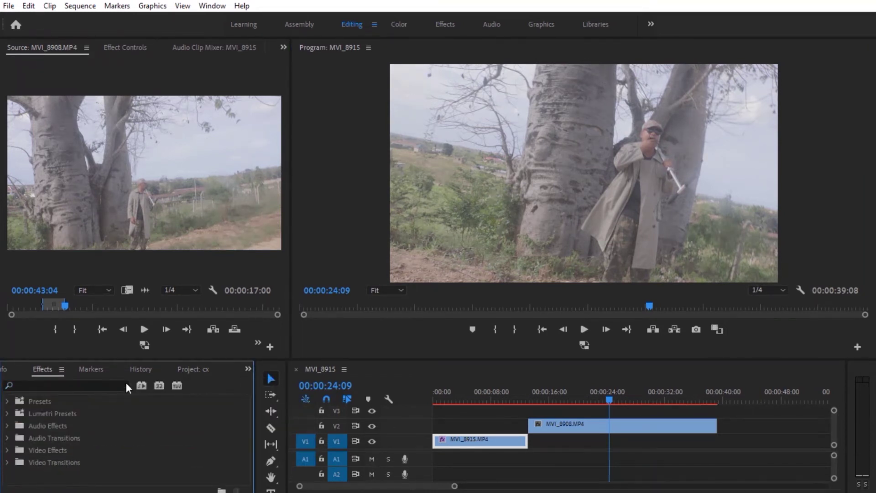
click(112, 386)
text(warp)
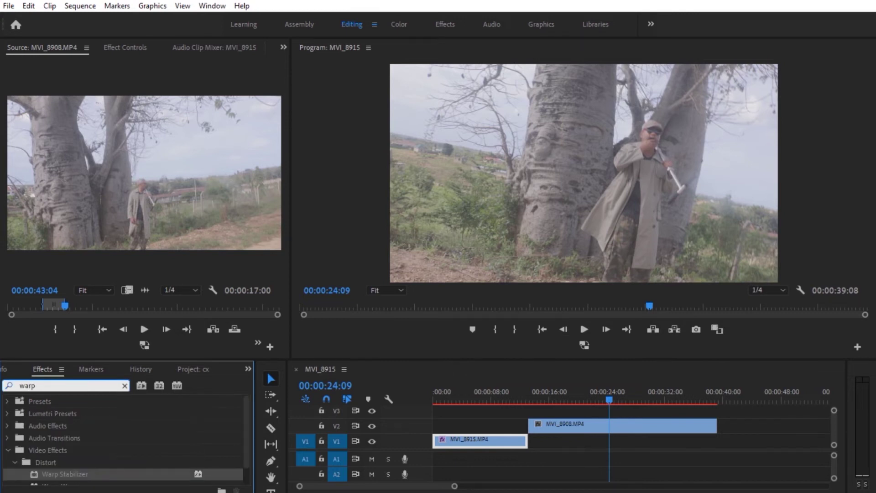
drag(68, 477, 589, 429)
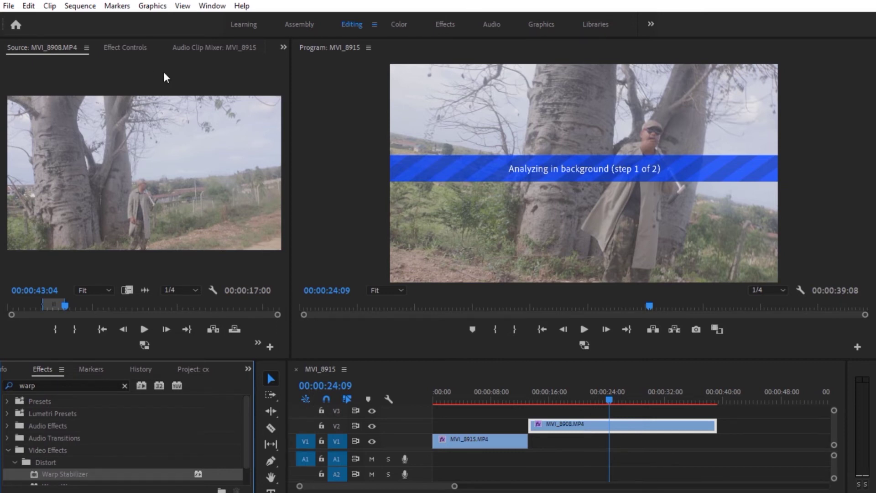
click(136, 48)
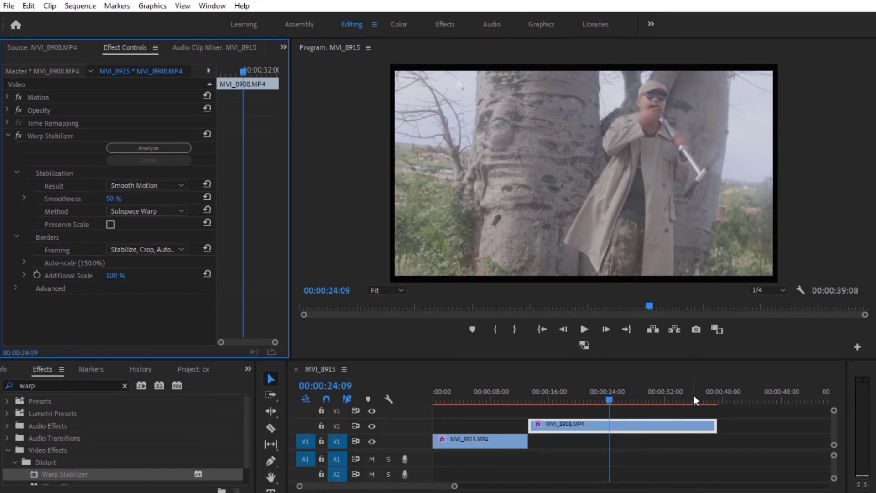
- Play the stabilized MVI_8908 clip briefly from about 00:00:14:04
drag(552, 390, 536, 390)
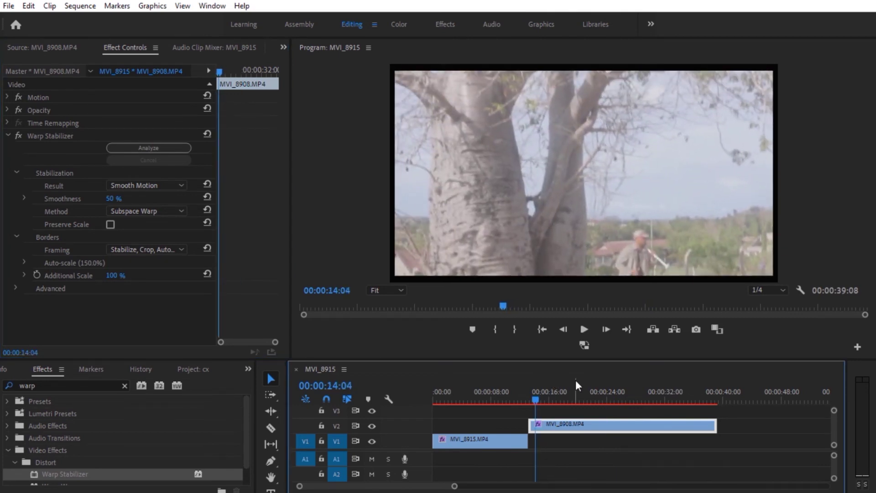
click(585, 330)
click(585, 330)
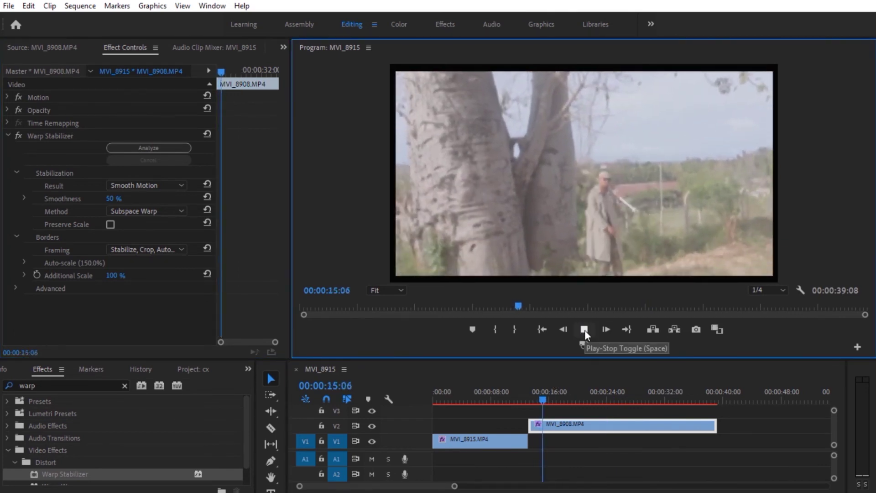
- Disable Warp Stabilizer on MVI_8908, play the original footage from about 00:00:13:29 and enlarge the Program monitor further
click(543, 399)
drag(543, 398, 534, 401)
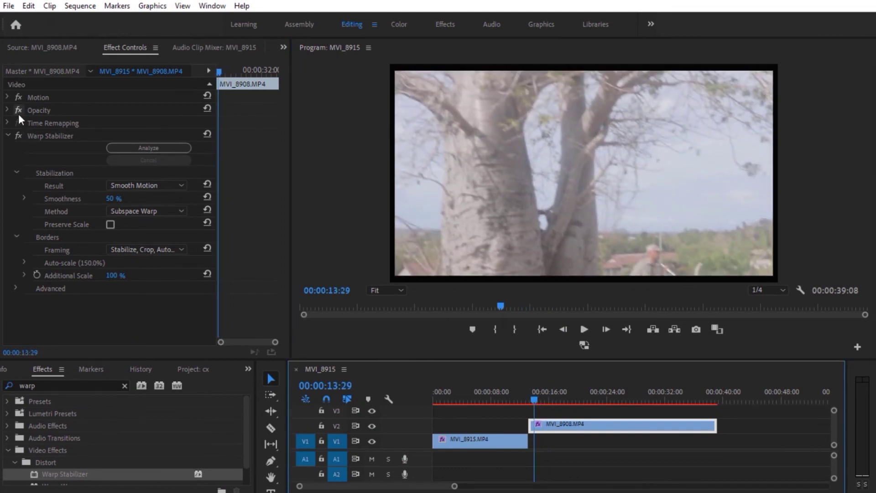
click(20, 137)
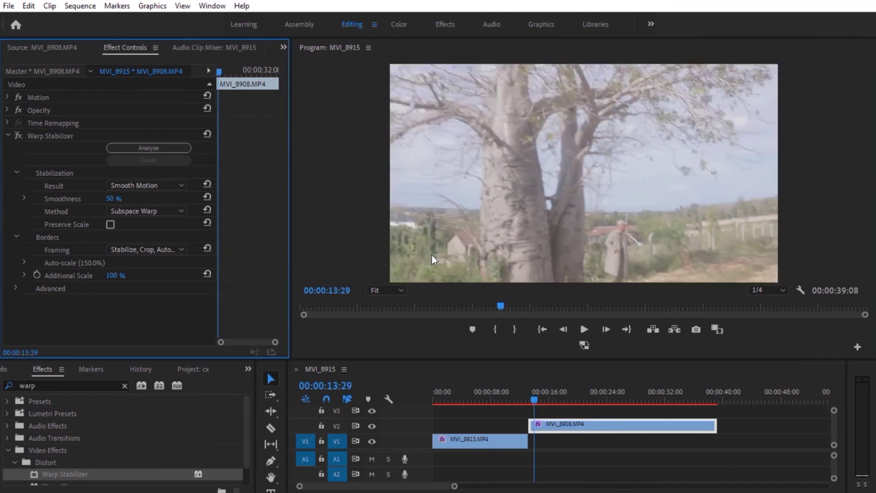
click(581, 328)
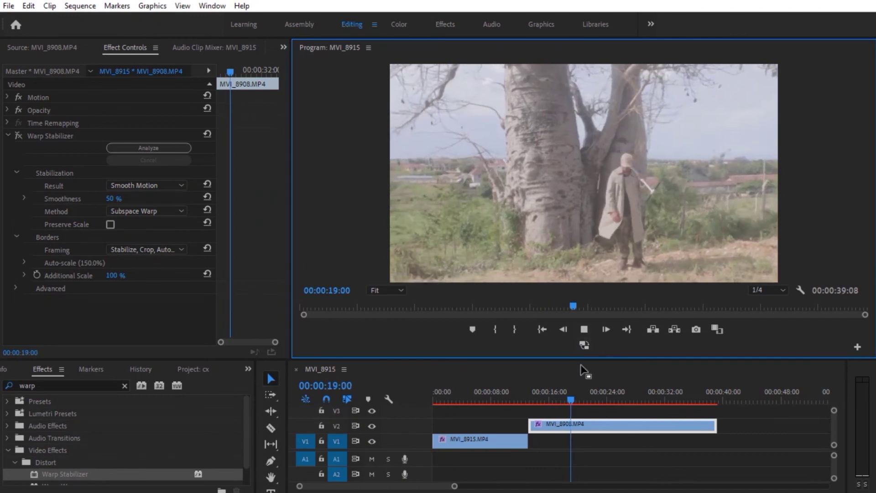
click(425, 453)
scroll(425, 454, up, 1)
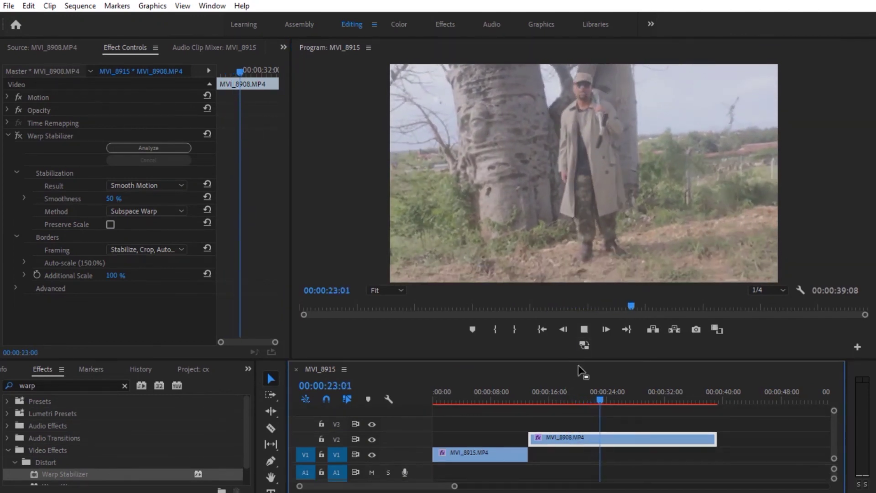
drag(580, 360, 579, 387)
- Return to about 00:00:13:19, re-enable Warp Stabilizer on MVI_8908 and play the stabilized footage for comparison
drag(529, 422, 532, 418)
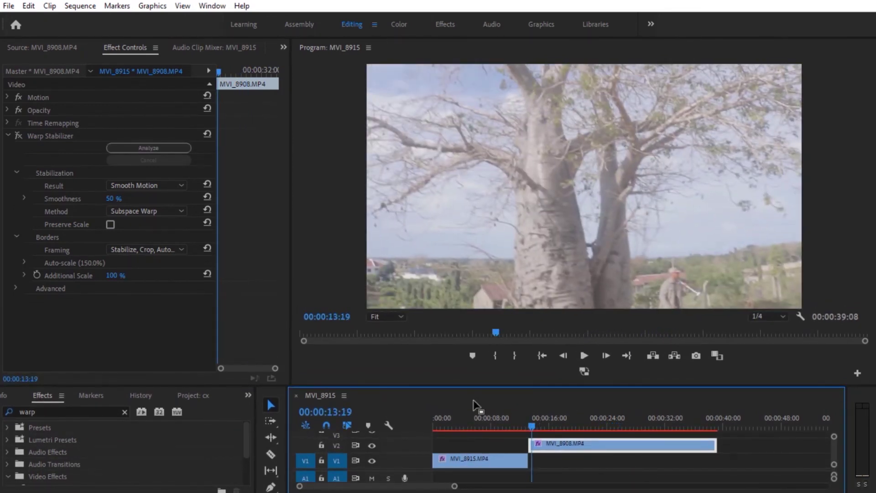
click(19, 137)
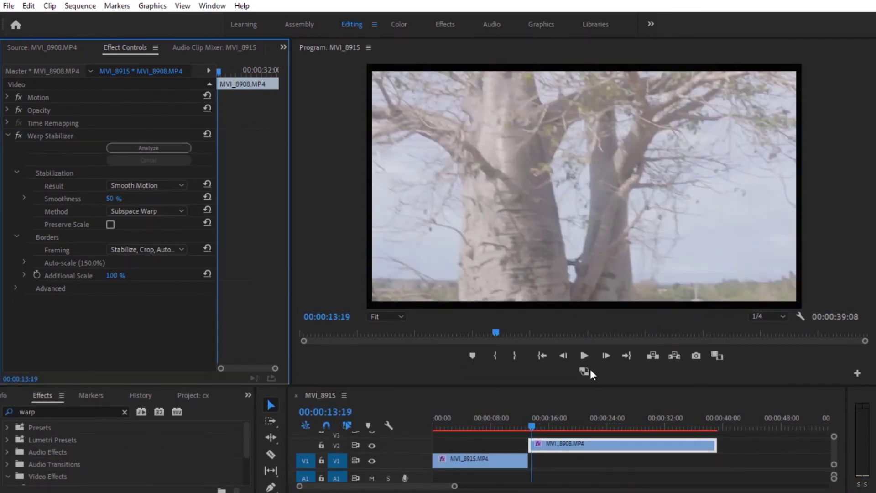
click(584, 357)
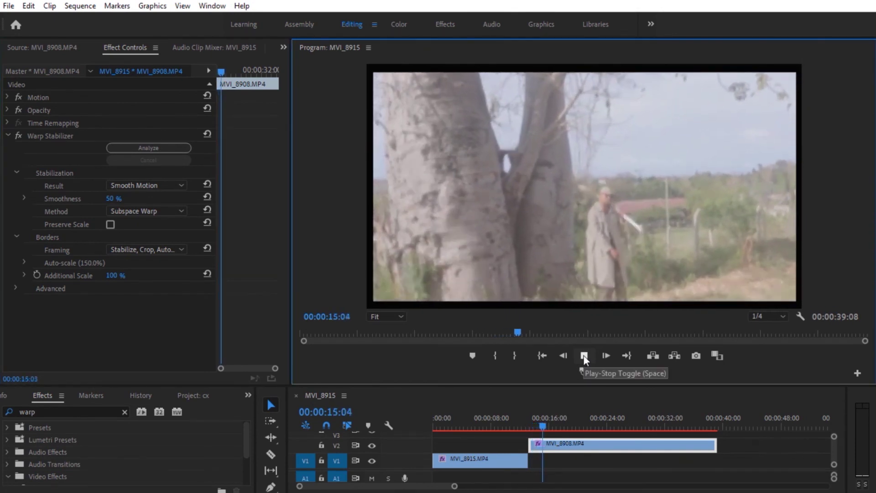